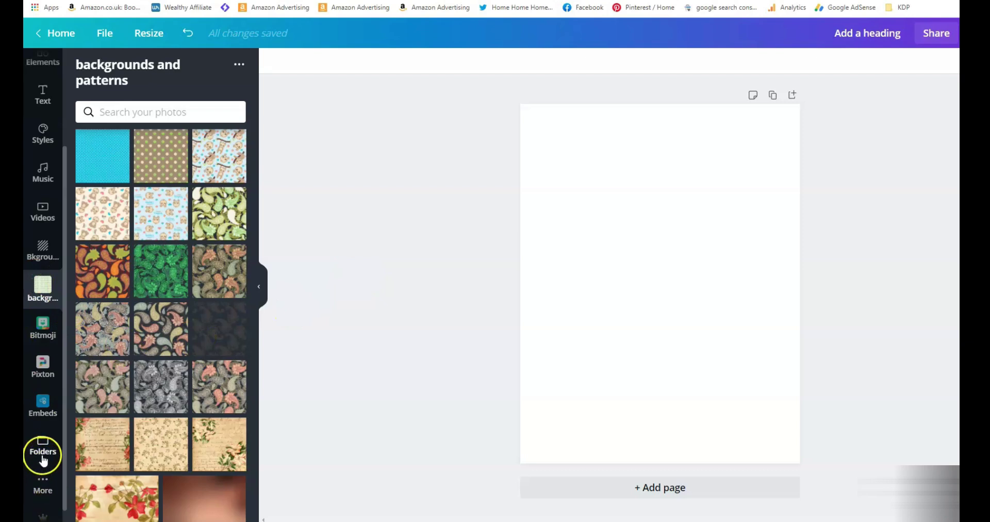
scroll(43, 456, "down", 1)
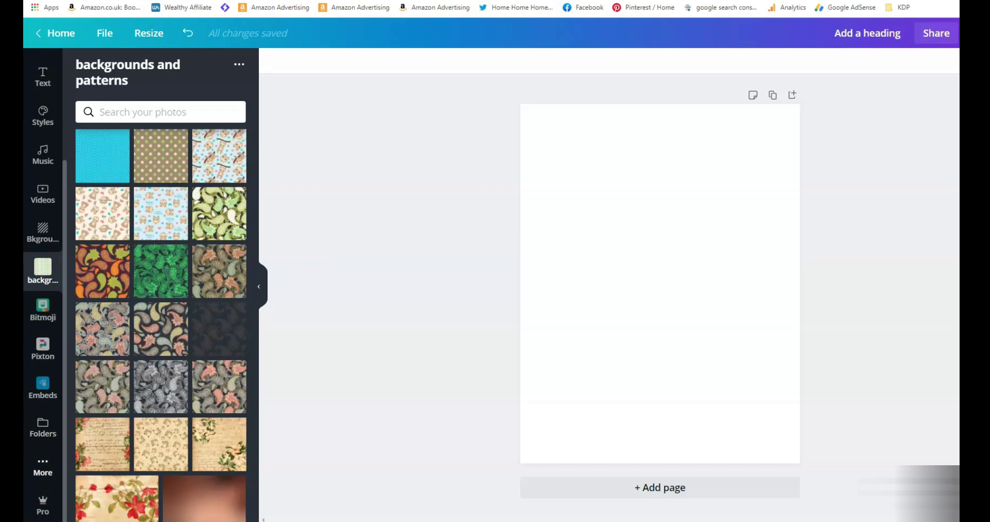
scroll(44, 439, "up", 3)
scroll(42, 441, "down", 3)
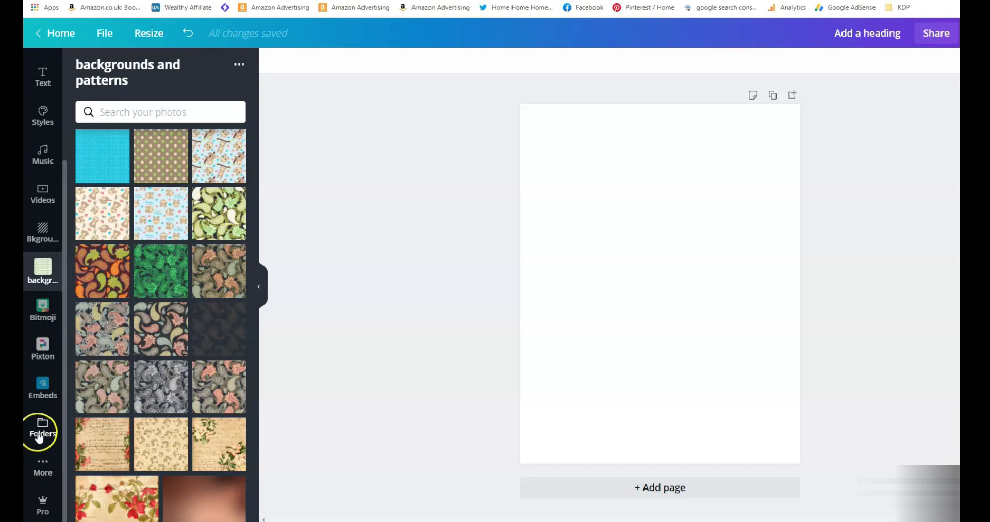
- Add the turquoise polka-dot pattern and stretch it over the entire page as the background
left_click(95, 161)
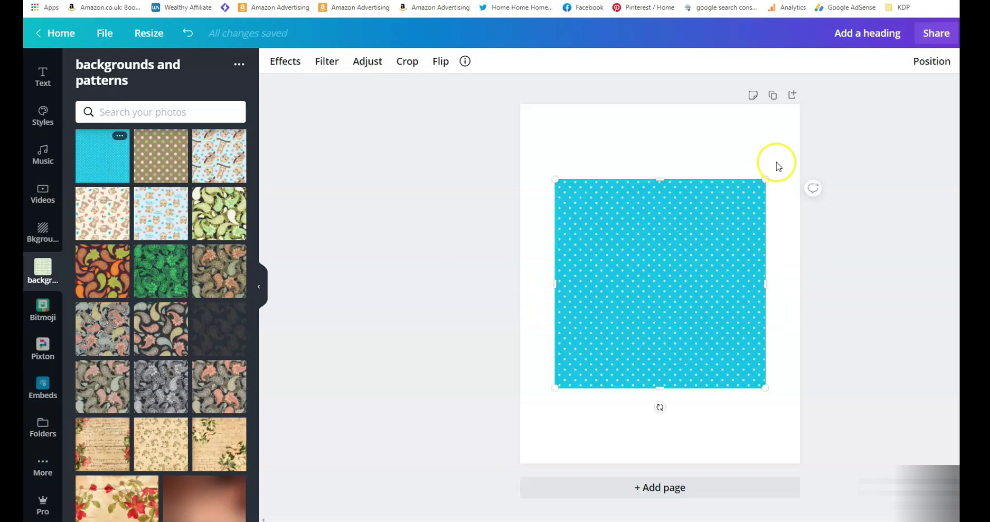
left_click_drag(767, 179, 834, 98)
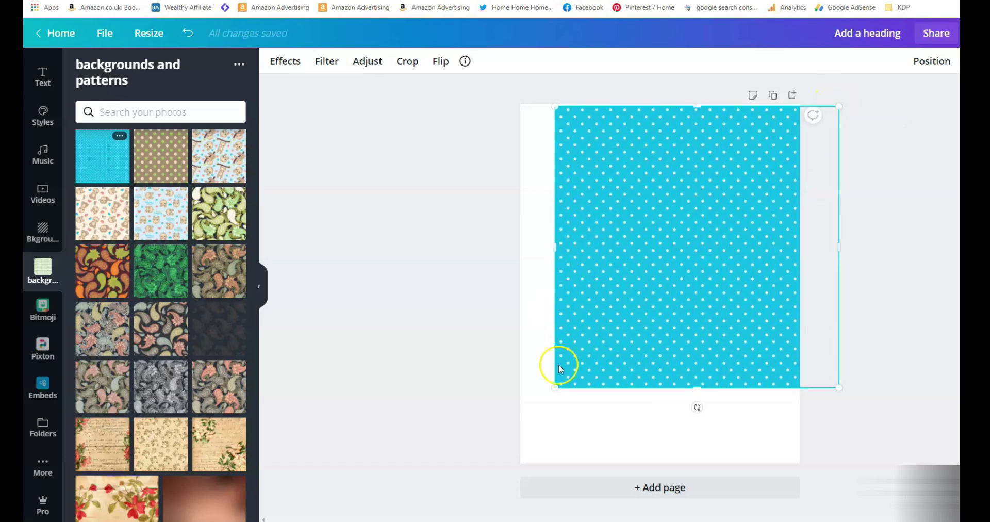
left_click_drag(553, 386, 509, 472)
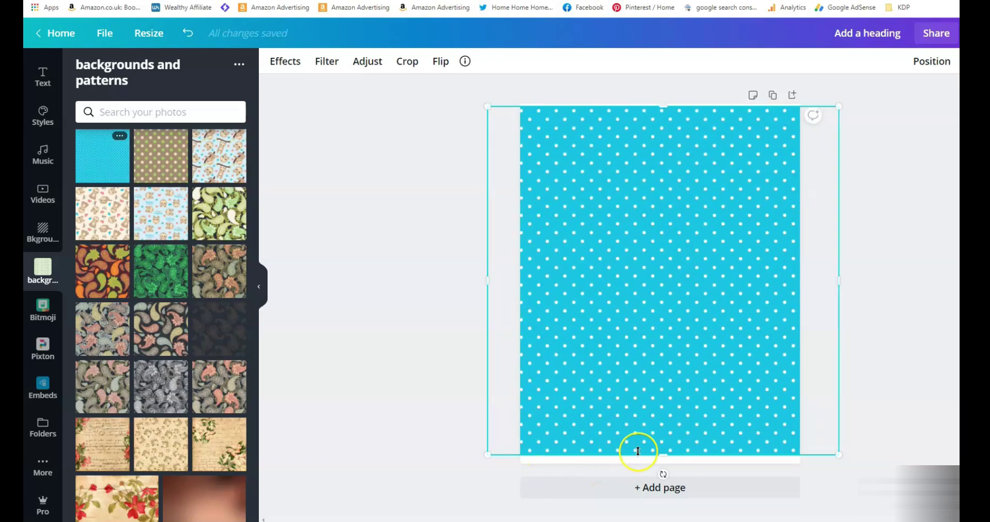
mouse_move(658, 454)
left_mouse_down()
mouse_move(652, 466)
mouse_move(660, 468)
left_mouse_up()
left_click_drag(704, 426, 704, 426)
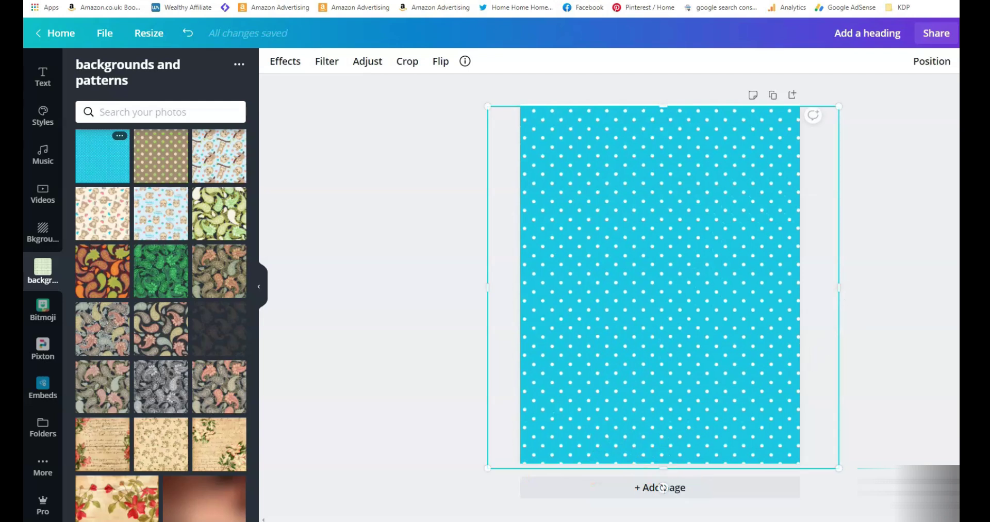
left_click(888, 143)
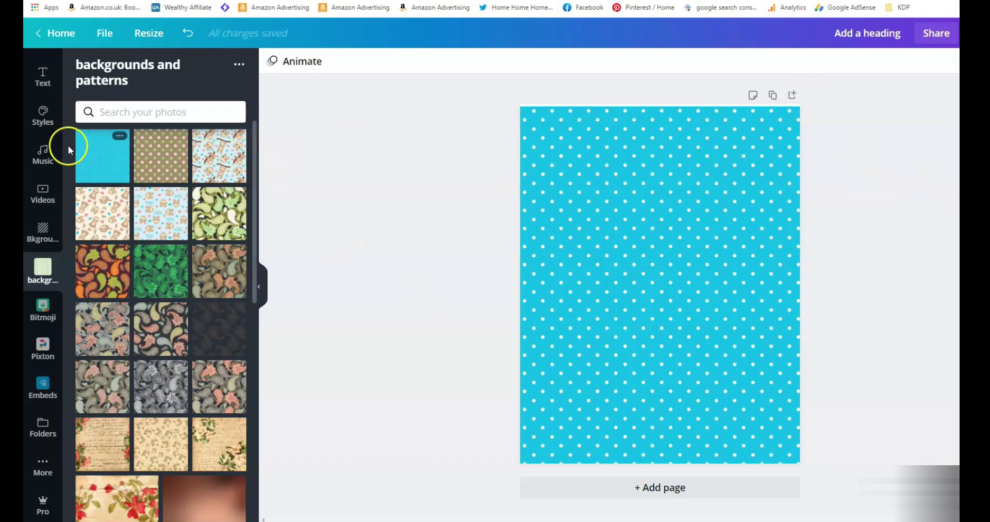
- Add a heading text box near the top of the page reading 'The Home Boss'
scroll(52, 201, "up", 3)
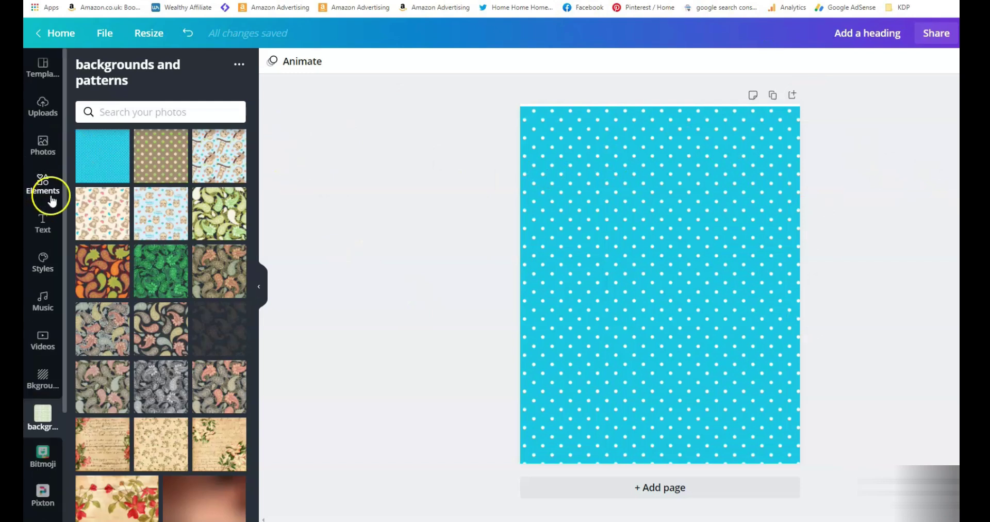
left_click(40, 223)
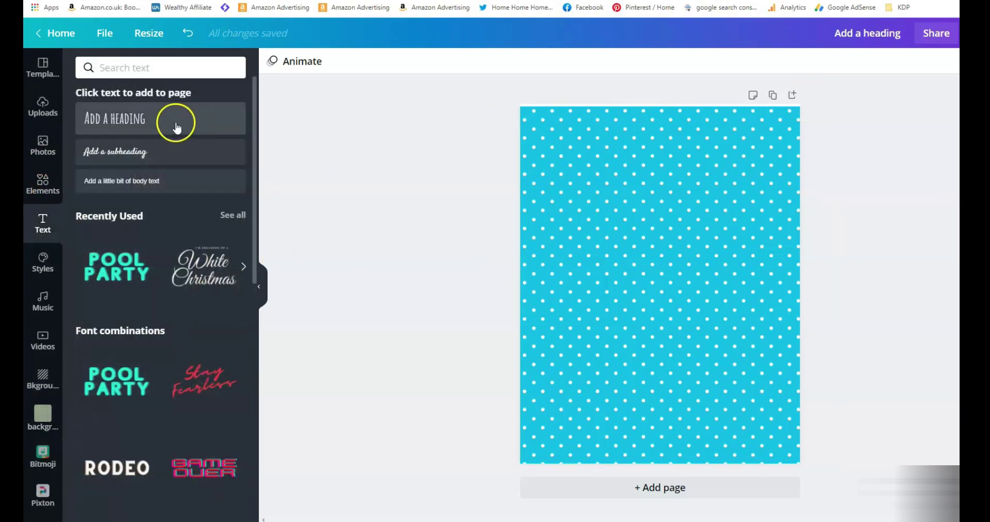
left_click(150, 121)
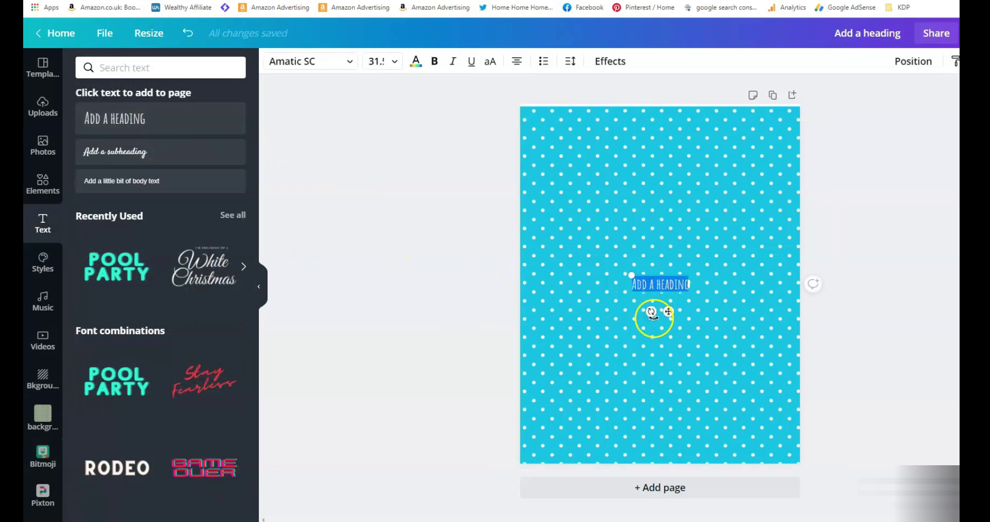
left_click_drag(664, 313, 671, 211)
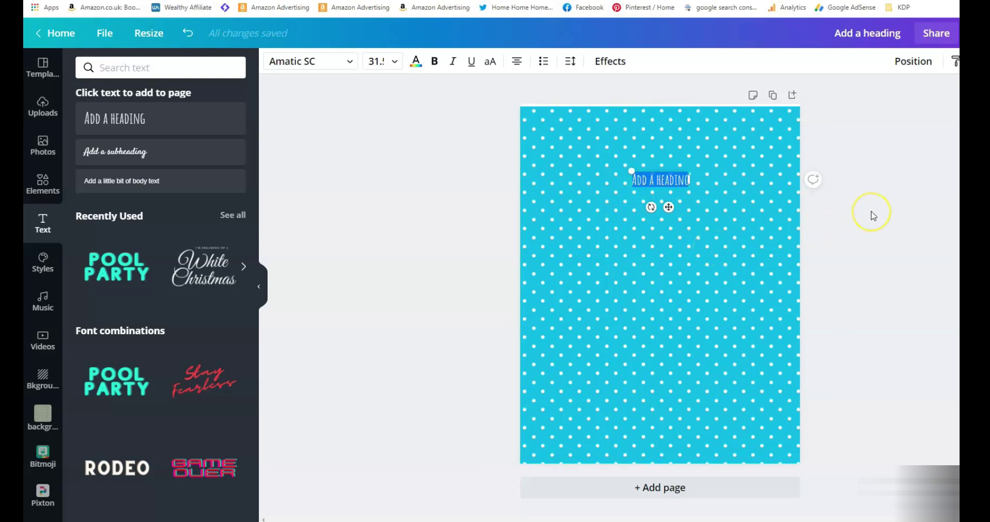
type("The Home")
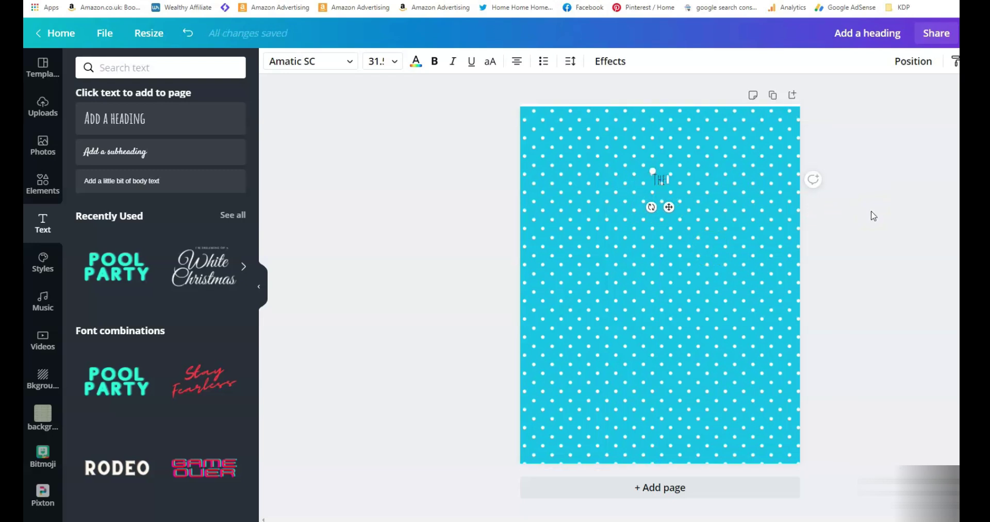
type(" Boss")
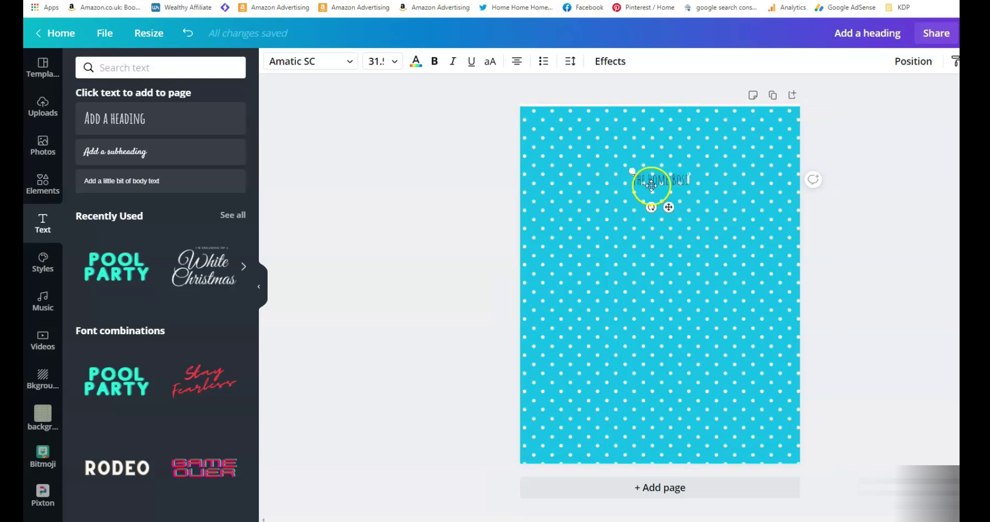
- Set the heading font to Antonio Bold at size 64
left_click(348, 64)
left_click(346, 63)
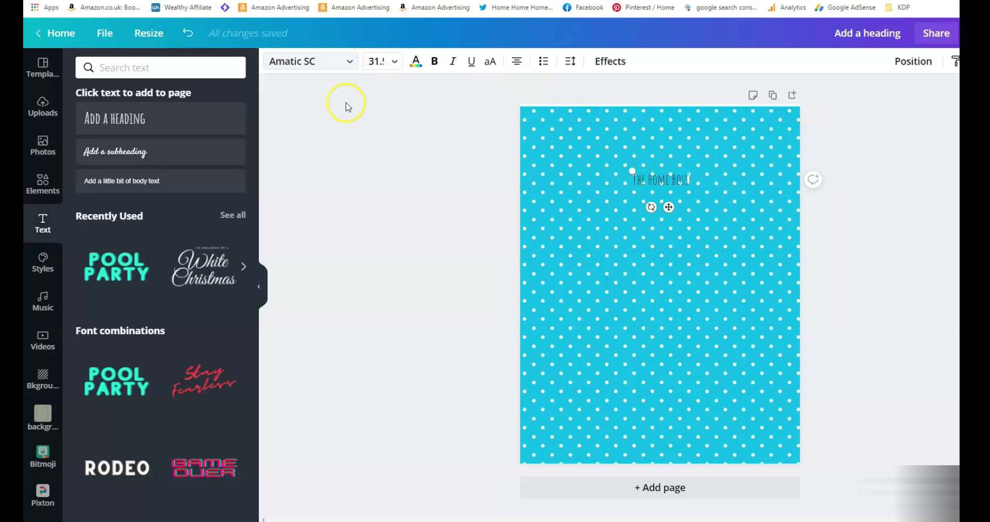
left_click(346, 63)
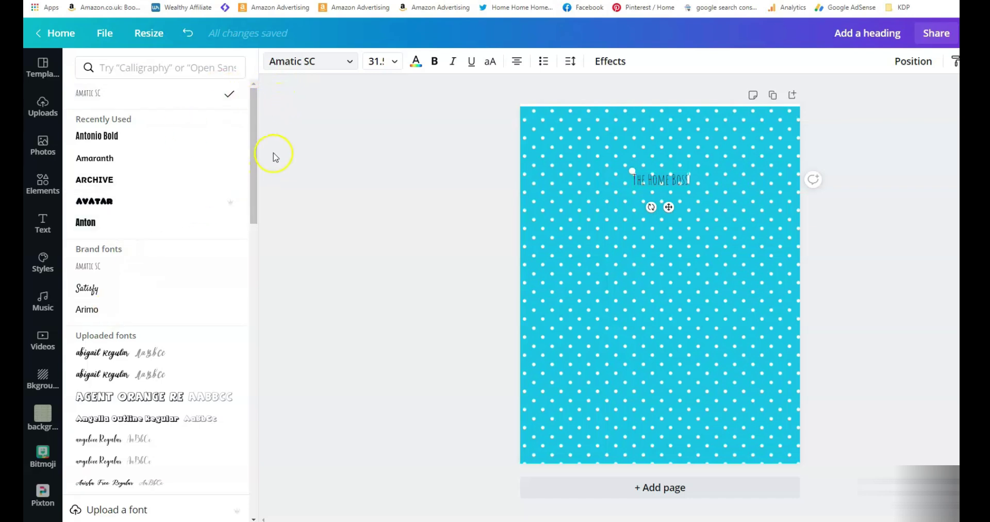
key("ctrl+z")
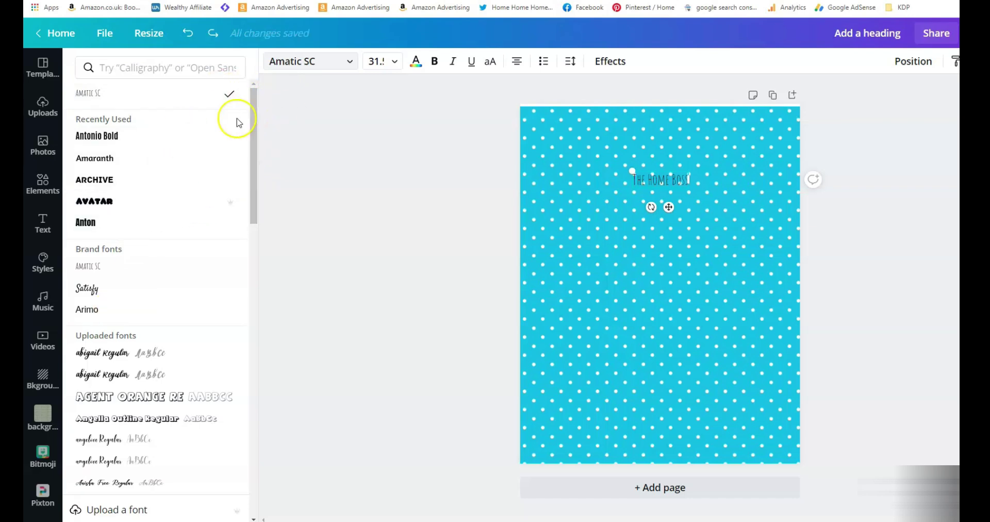
left_click(135, 140)
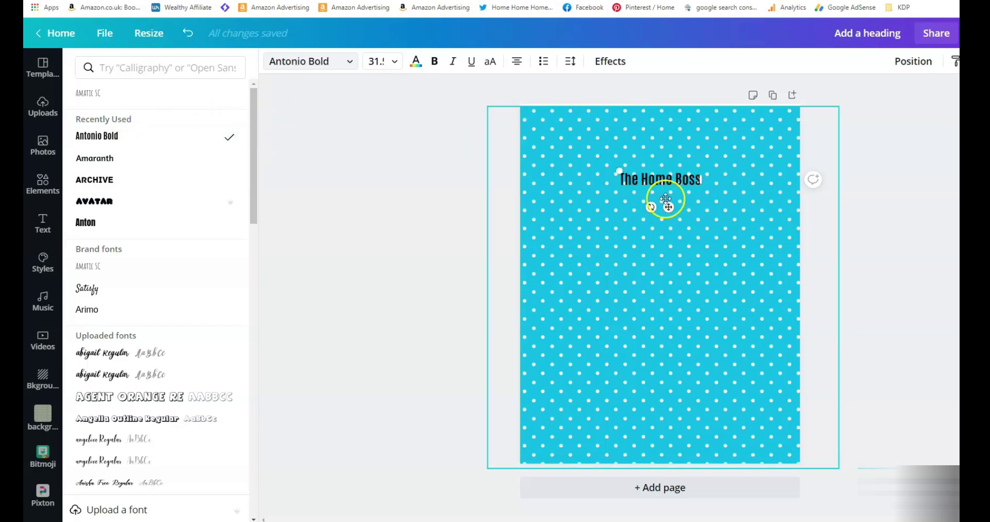
left_click(398, 66)
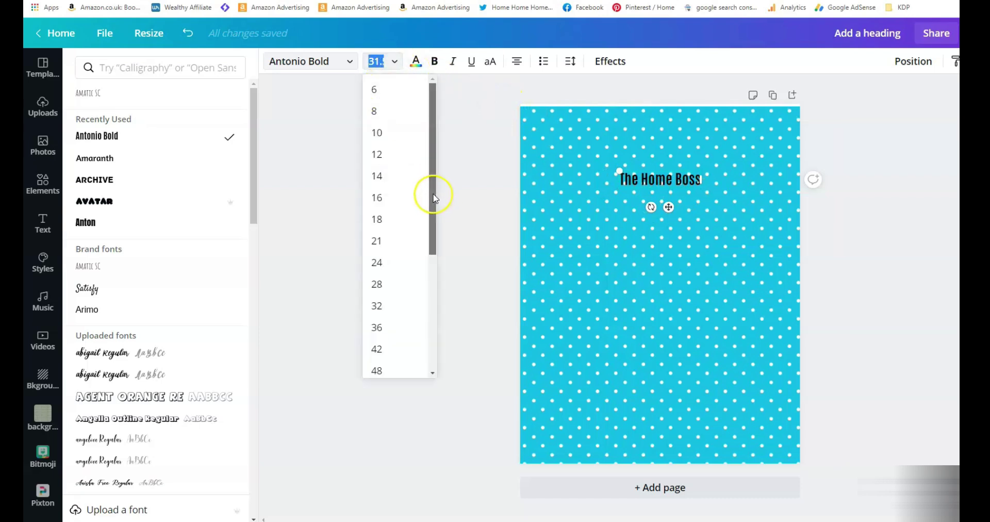
left_click_drag(433, 198, 428, 297)
left_click(379, 245)
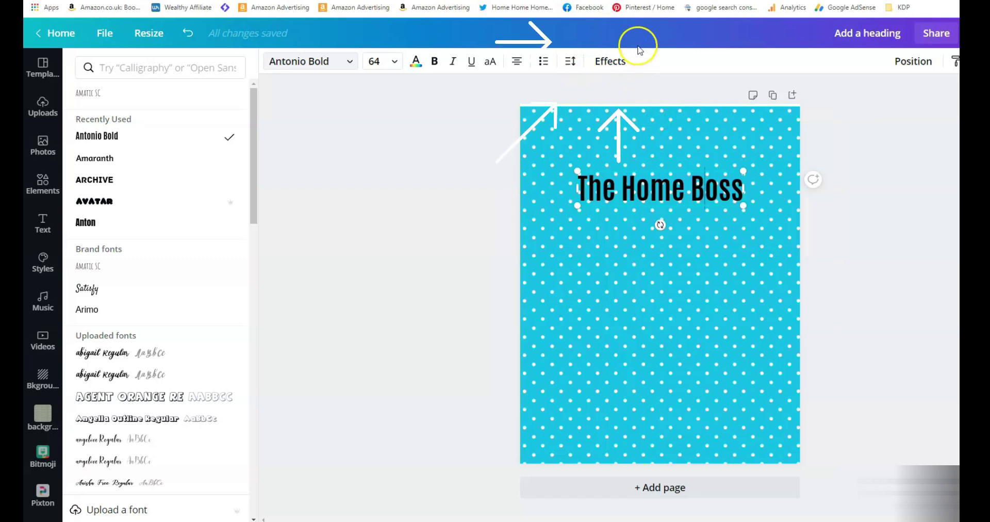
- Apply the Curve text effect to 'The Home Boss' and lower its curve to 33
left_click(604, 67)
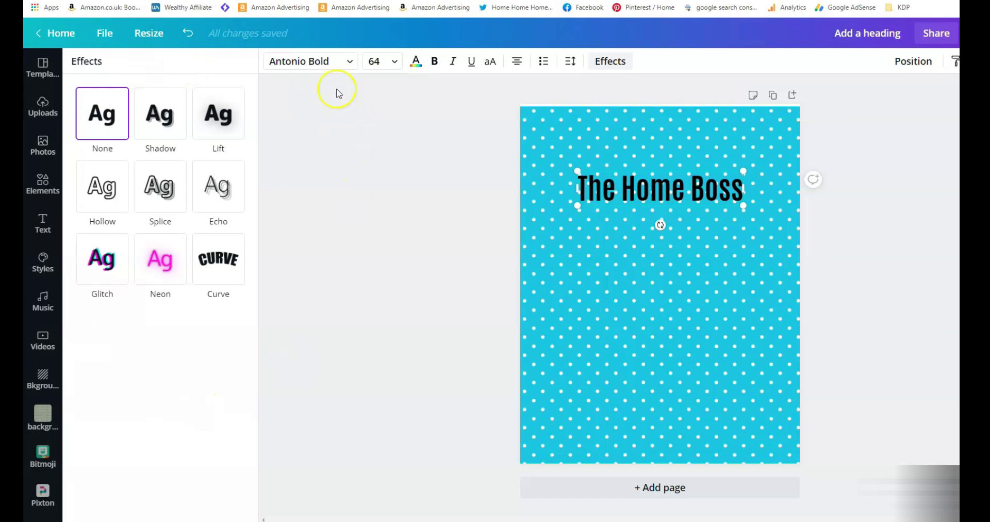
left_click(224, 275)
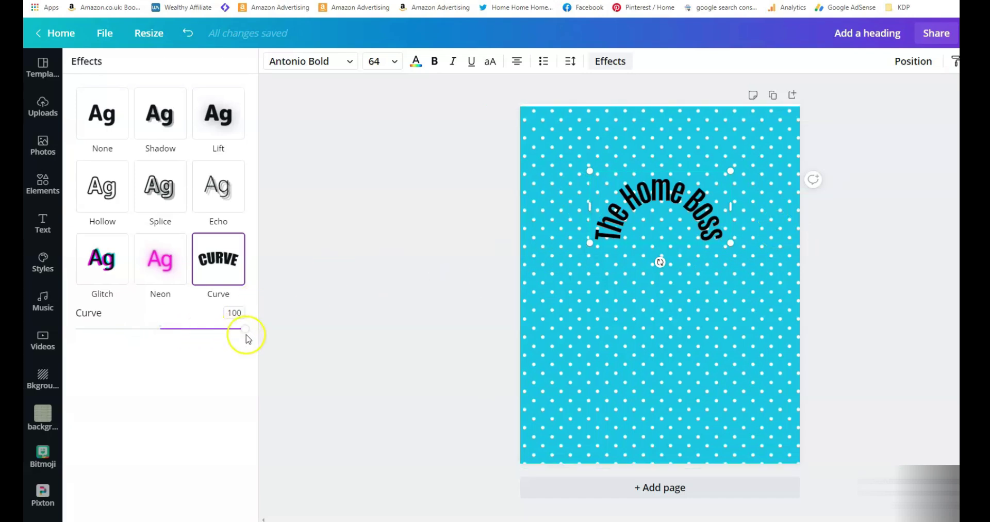
left_click_drag(245, 330, 189, 329)
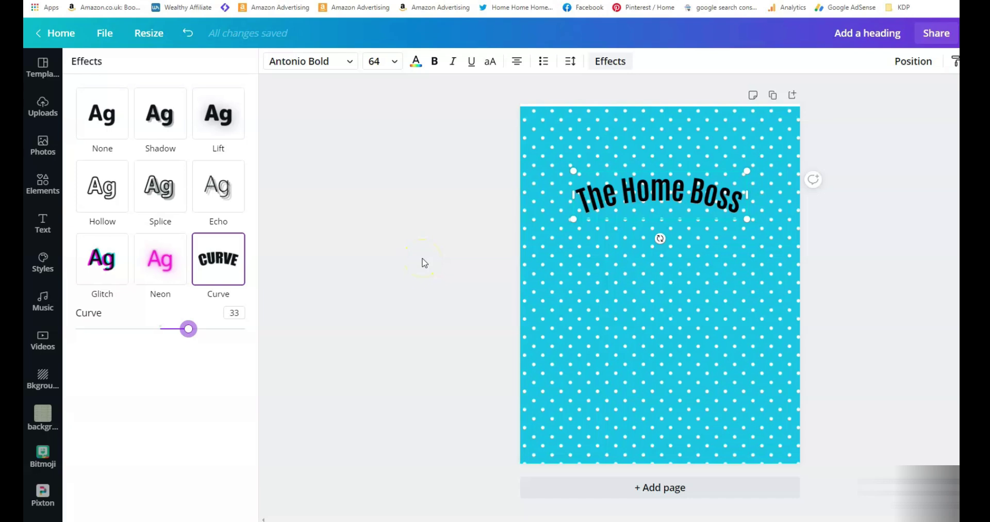
- Add the Pixton waving cartoon woman and enlarge her just below the curved title
left_click(430, 254)
scroll(46, 431, "down", 2)
left_click(44, 436)
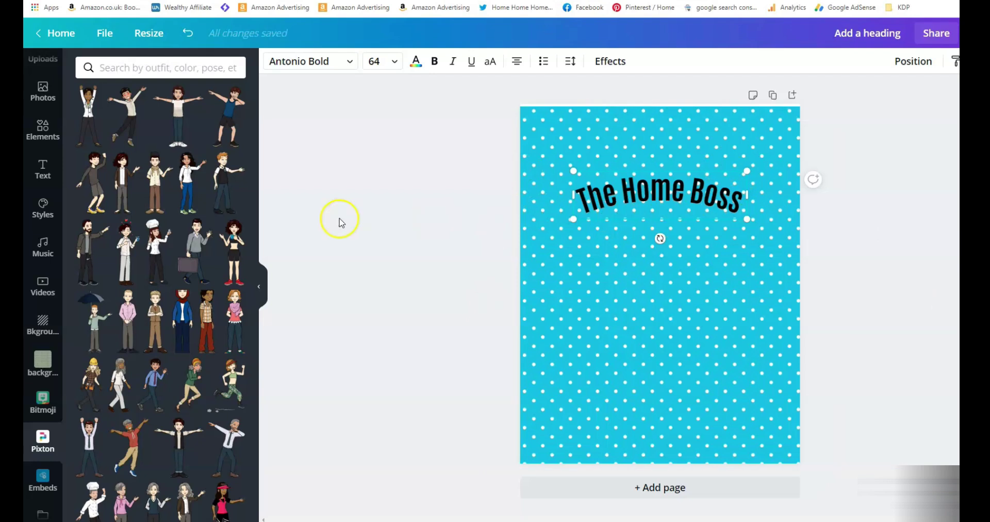
left_click(181, 194)
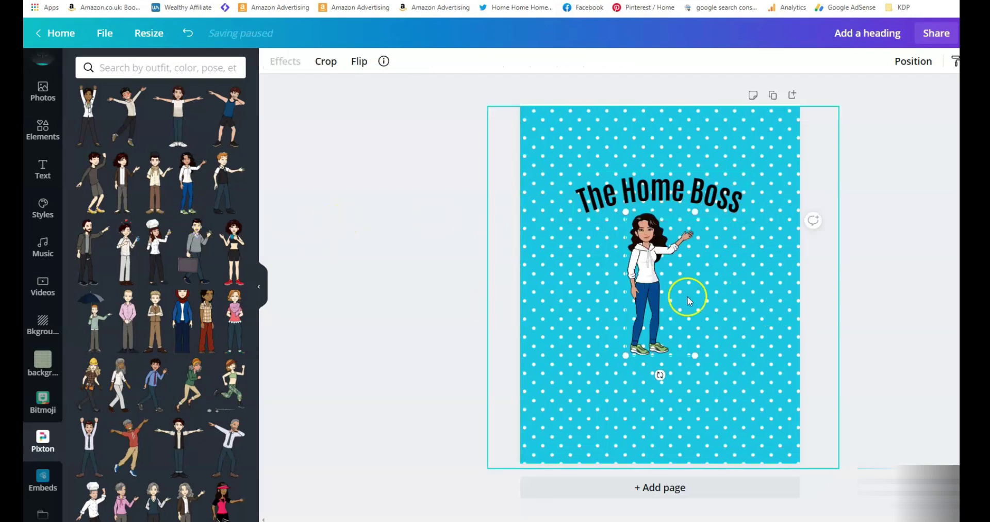
left_click_drag(669, 305, 687, 355)
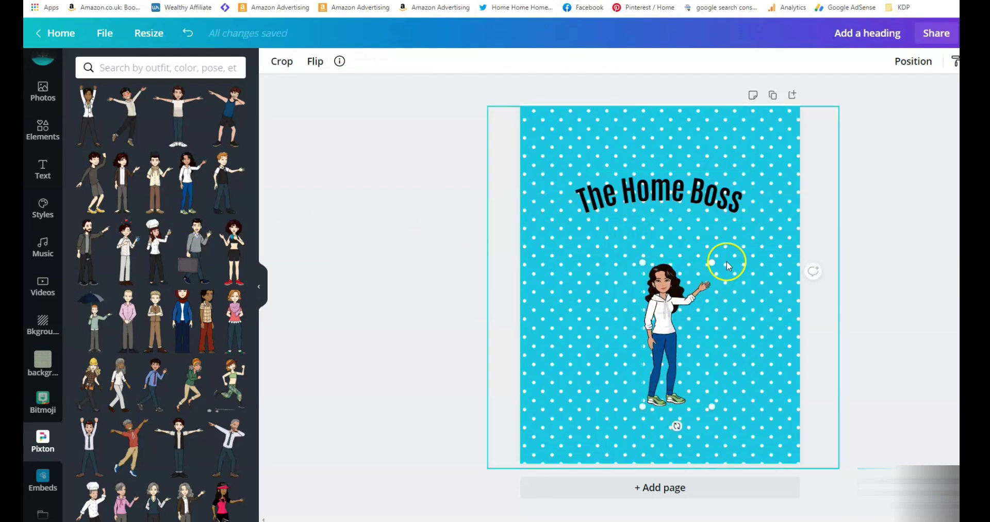
left_click_drag(711, 261, 764, 222)
left_click_drag(663, 376, 646, 381)
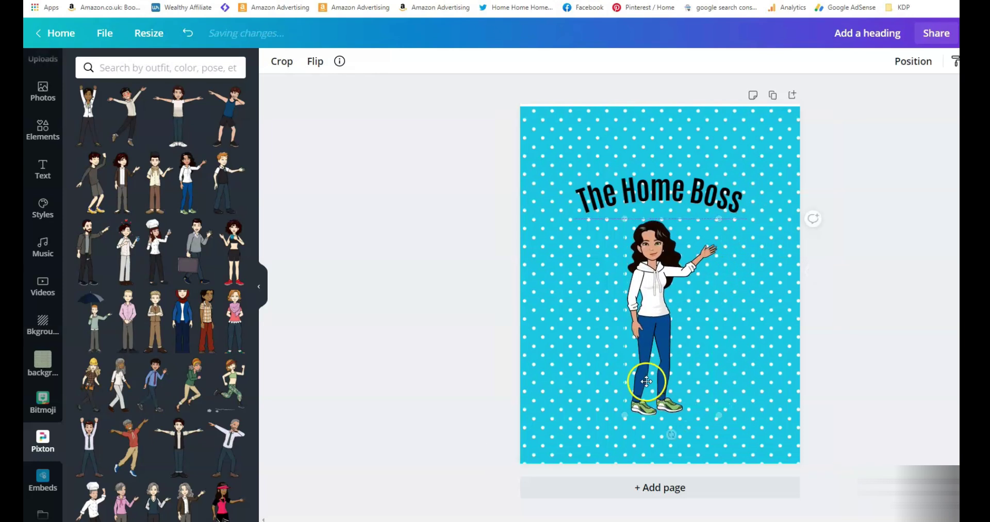
left_click(774, 274)
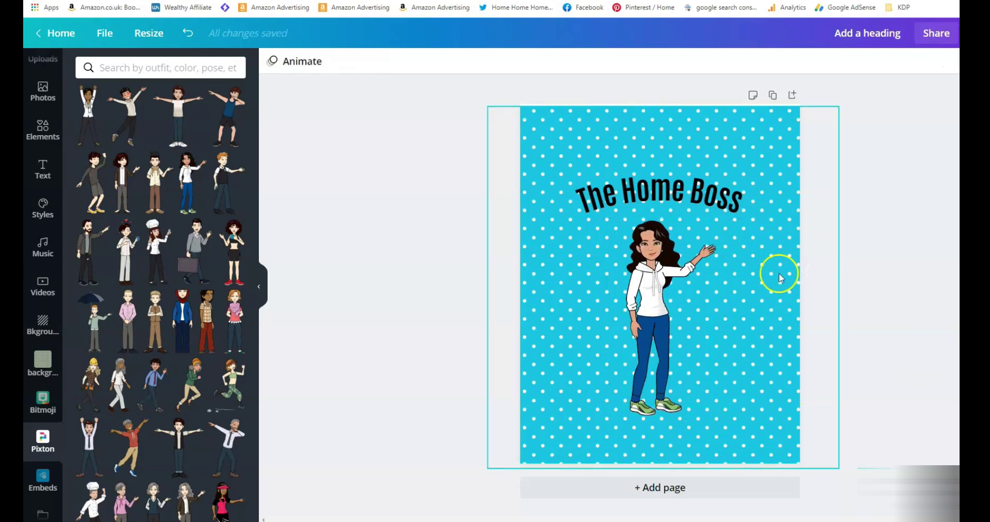
- Raise the heading's Curve amount to 63 so it arches over the woman's head
left_click(602, 192)
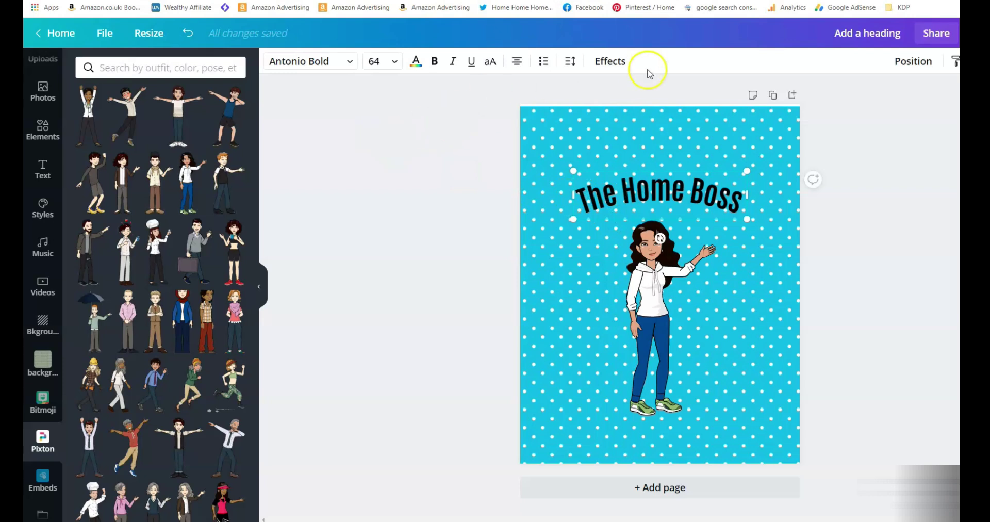
left_click(609, 62)
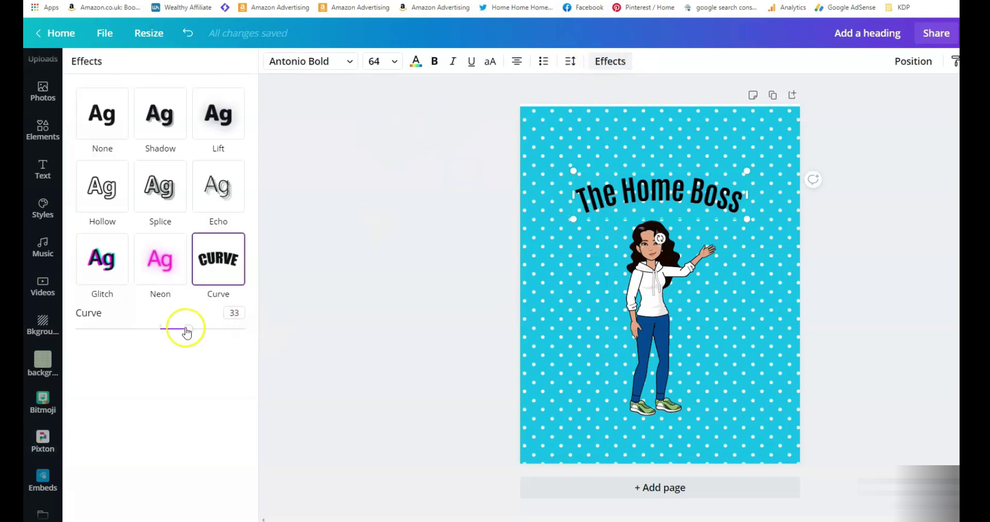
left_click_drag(189, 328, 212, 327)
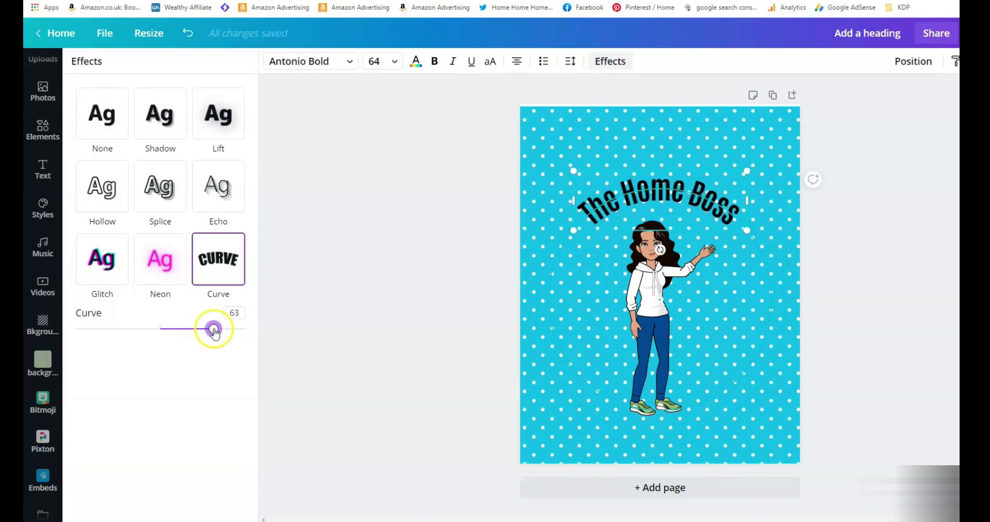
left_click(449, 226)
left_click(882, 168)
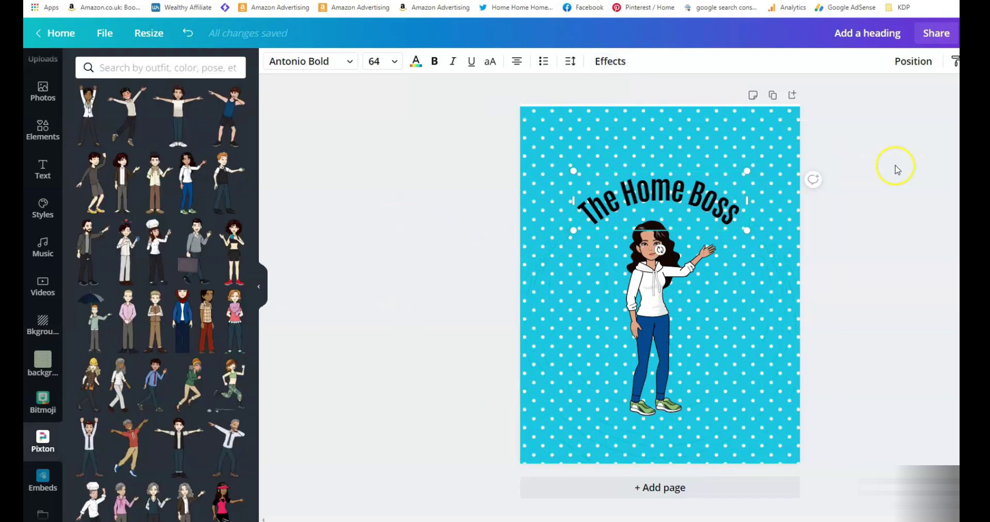